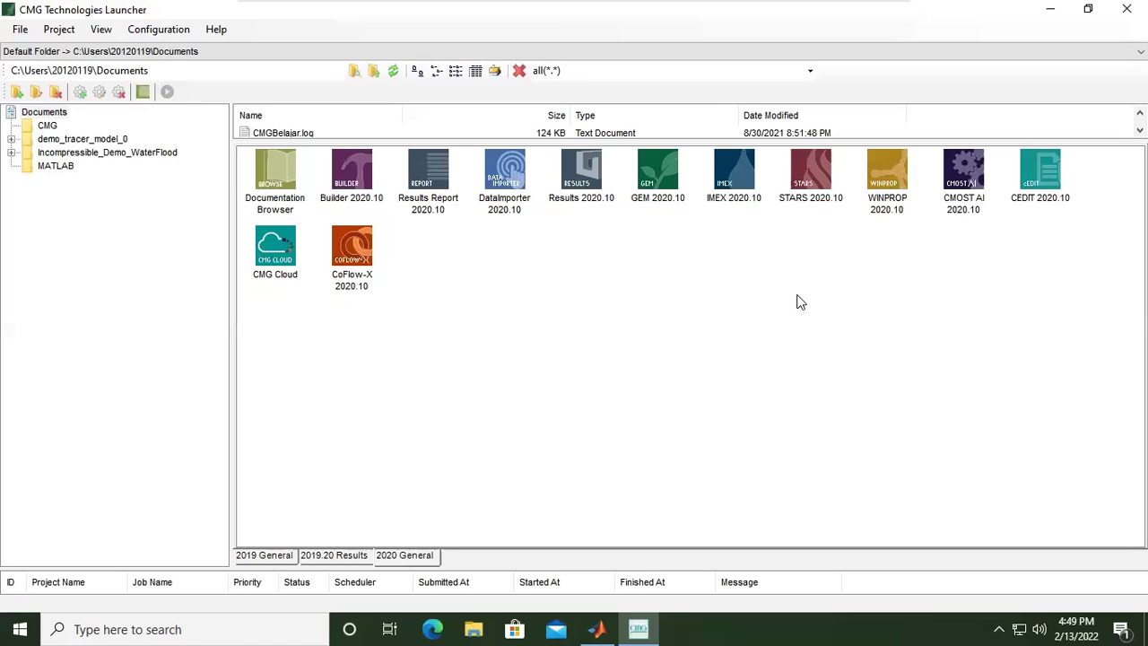
# Step: Launch WinProp 2020.10, maximize its window, and browse the Characterization menu
pyautogui.doubleClick(893, 186)
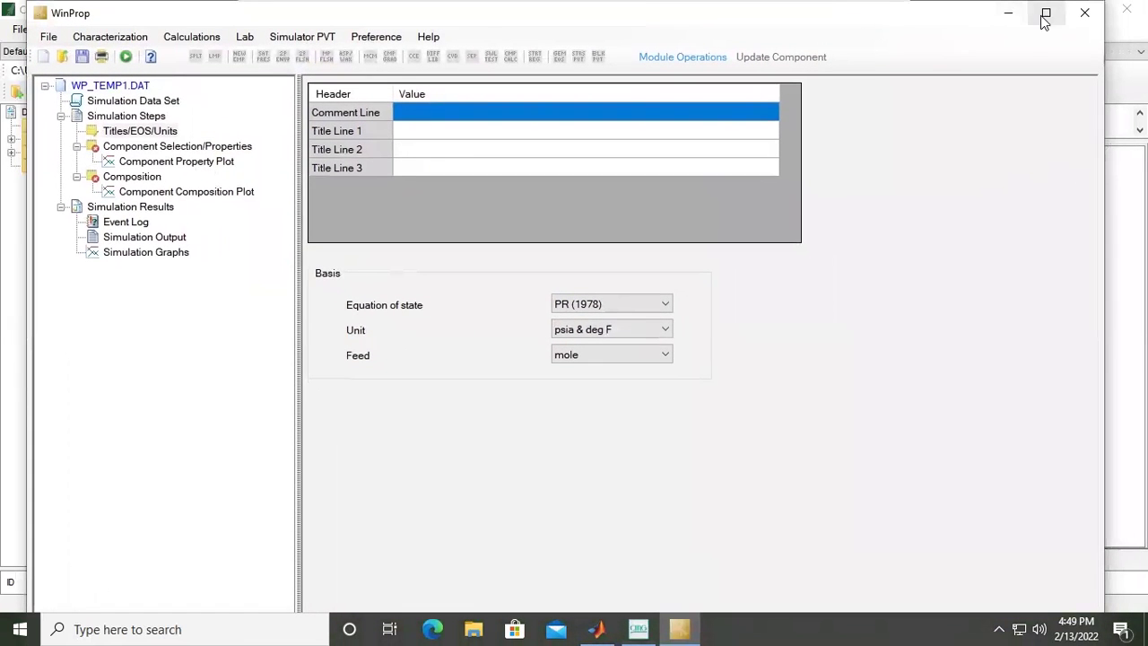
pyautogui.click(1045, 18)
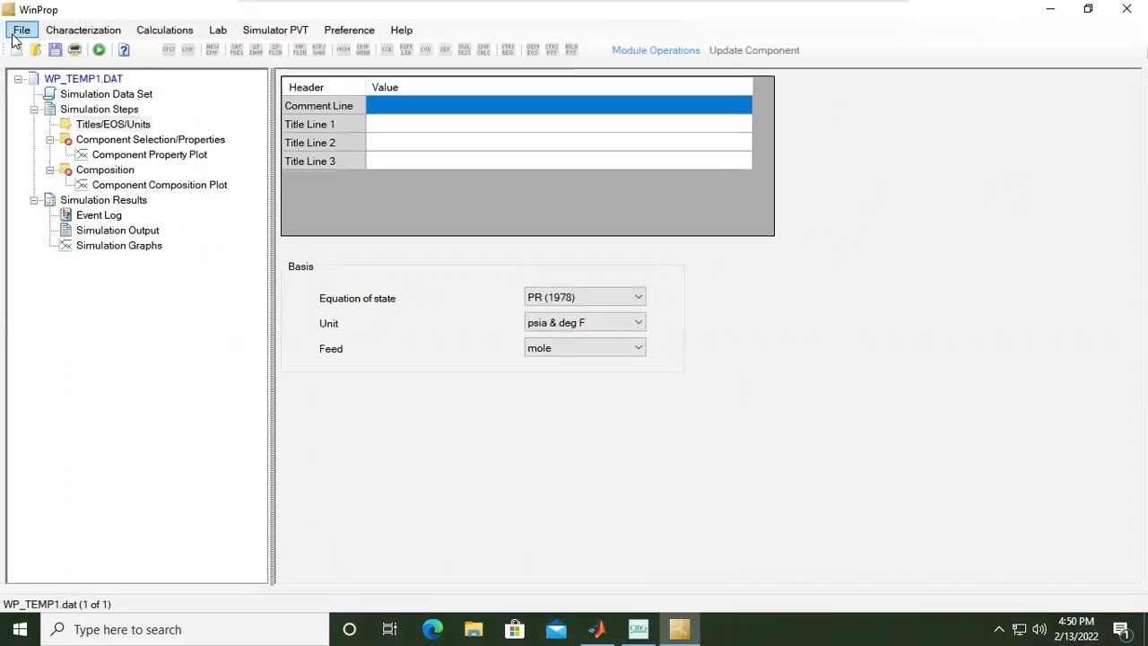
pyautogui.click(86, 34)
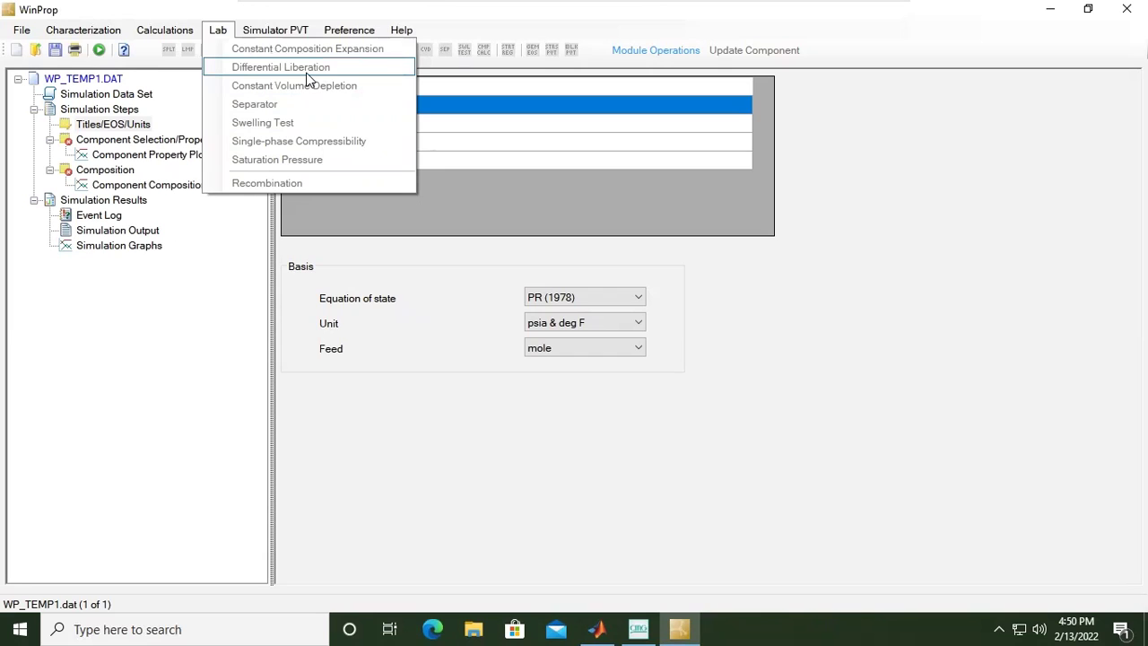
# Step: Look over the Lab and Simulator PVT menu options
pyautogui.click(267, 30)
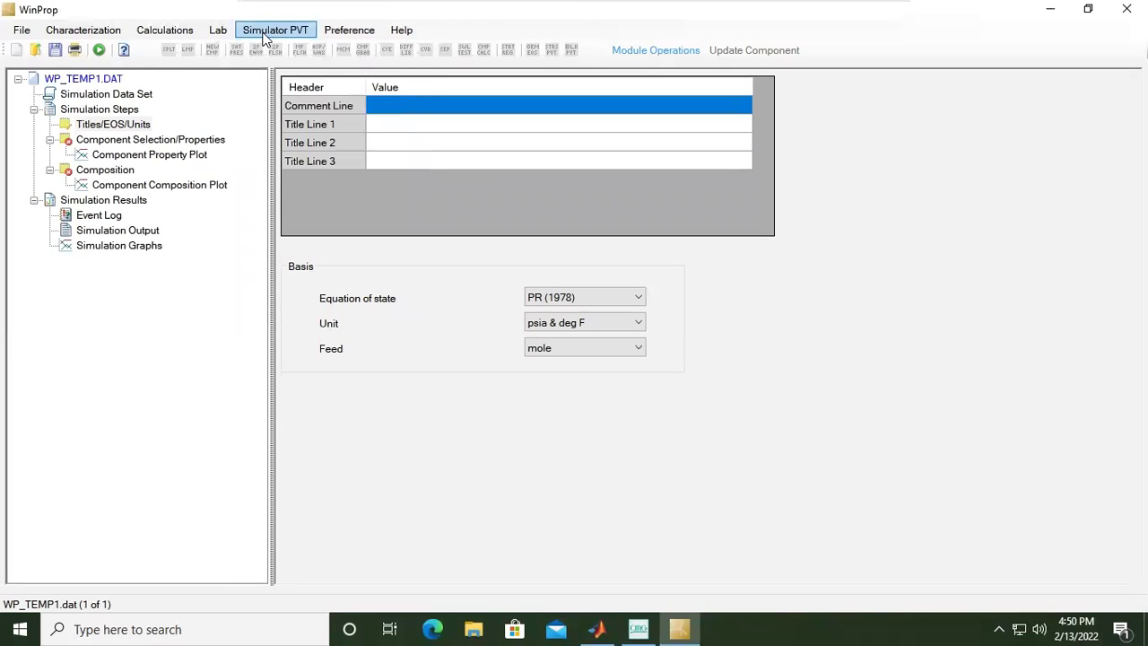
pyautogui.click(264, 34)
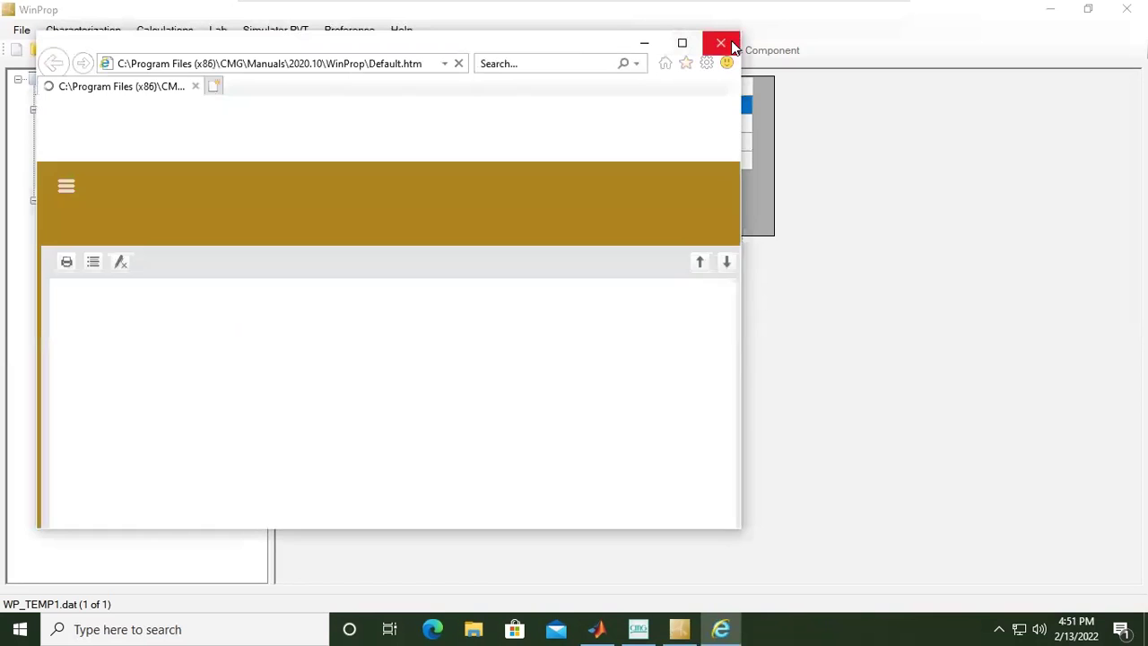
# Step: Close the Internet Explorer help window, choosing Close all tabs
pyautogui.click(732, 43)
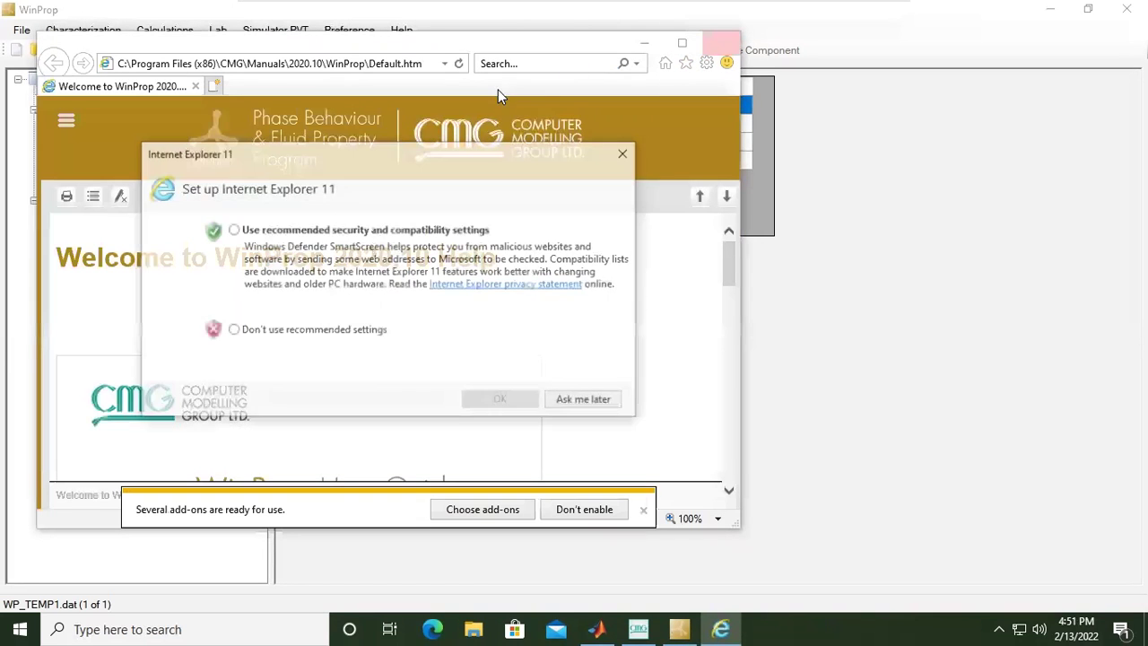
pyautogui.click(628, 154)
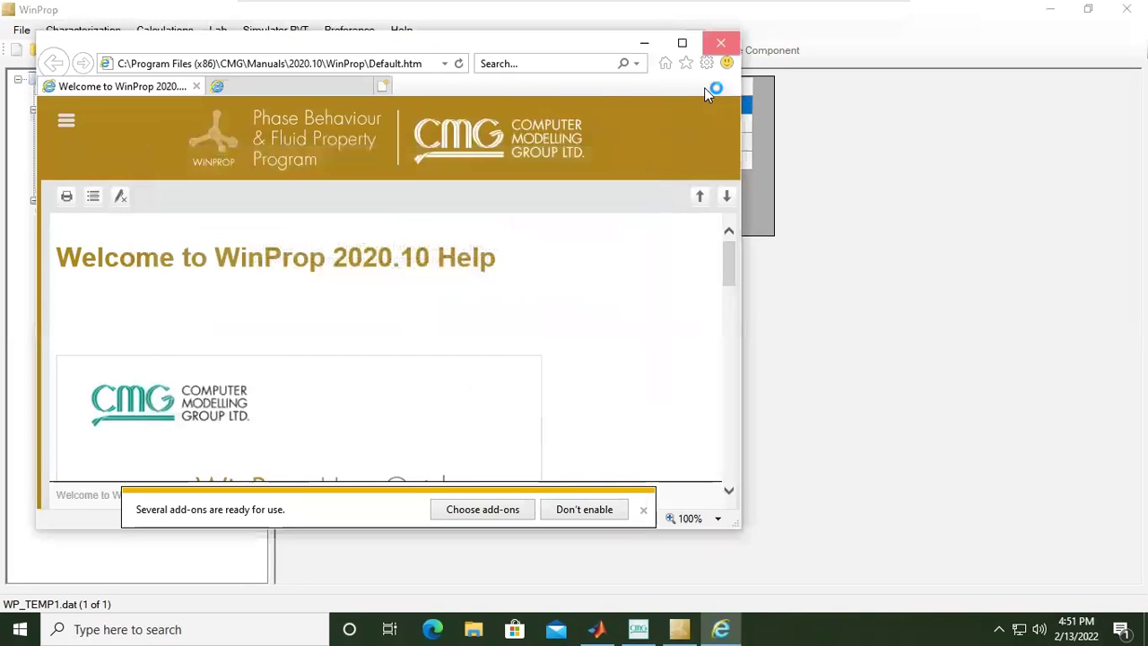
pyautogui.click(723, 43)
pyautogui.click(377, 296)
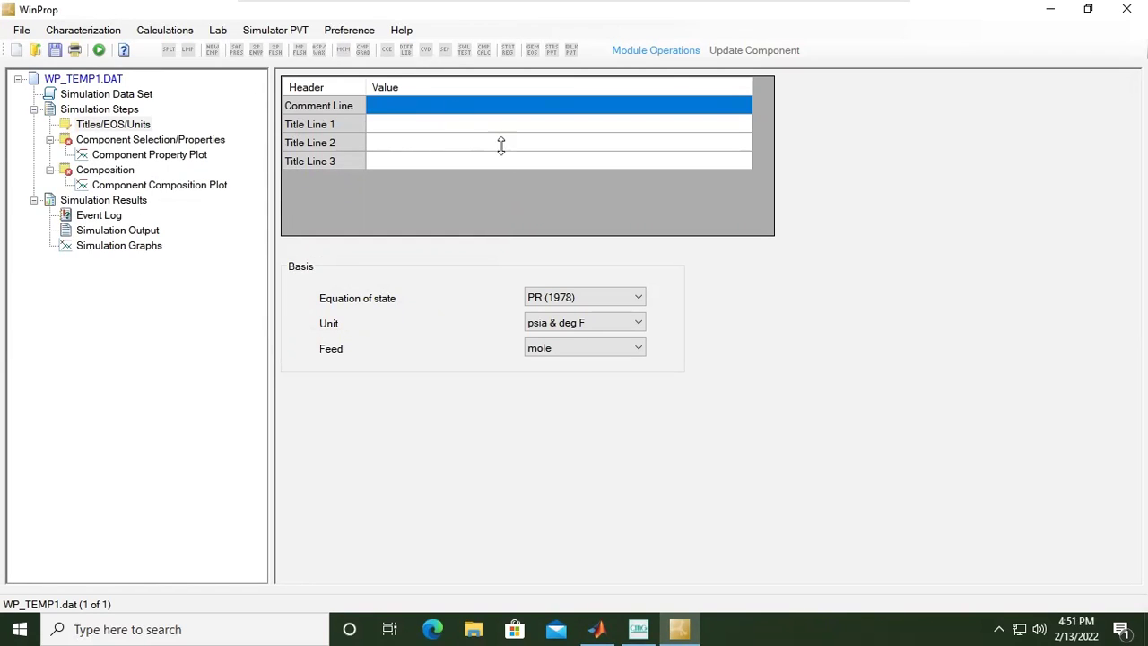
# Step: Enter 'Gas Condensate' in the Titles/EOS/Units Comment Line and Title Line 1 cells
pyautogui.click(119, 129)
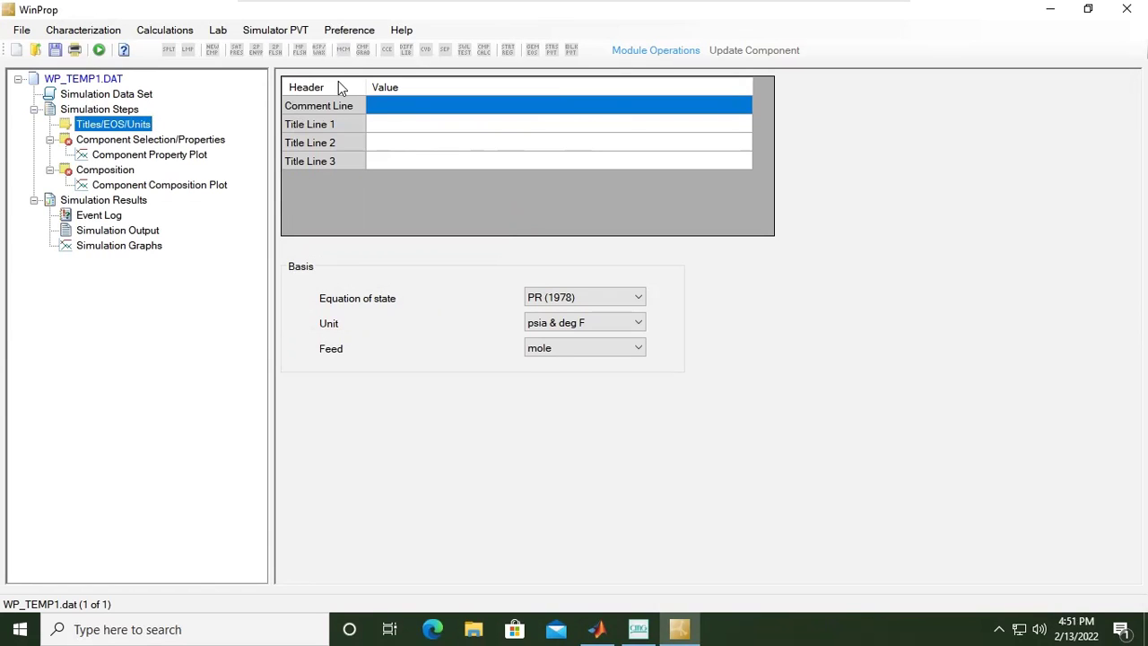
pyautogui.click(410, 107)
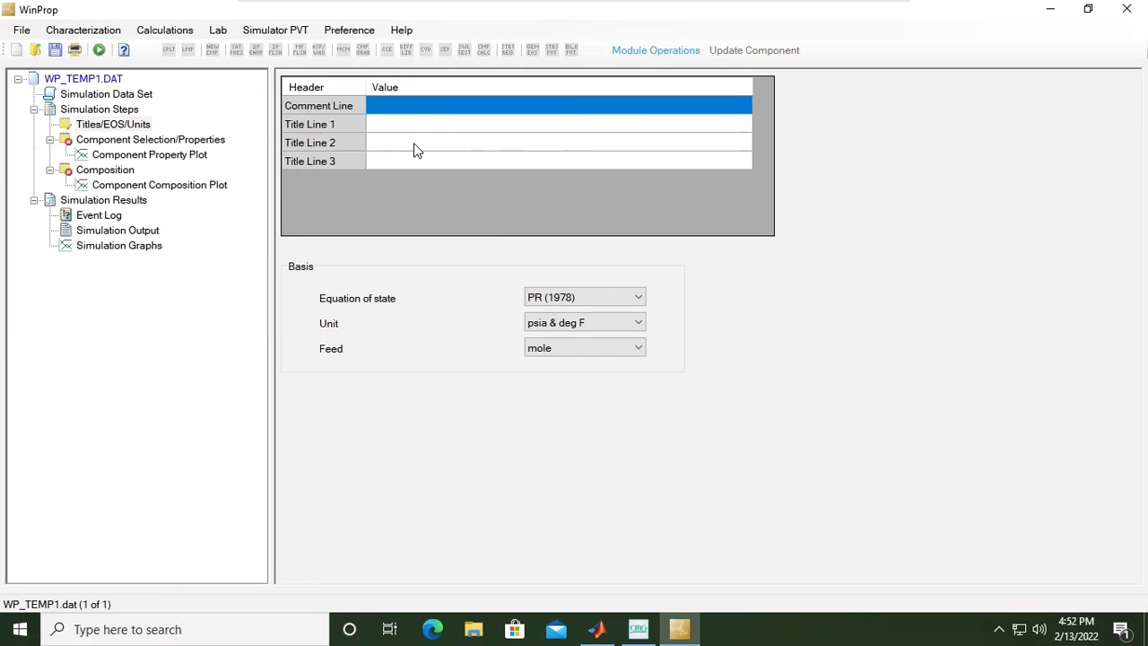
pyautogui.write('Gas Con')
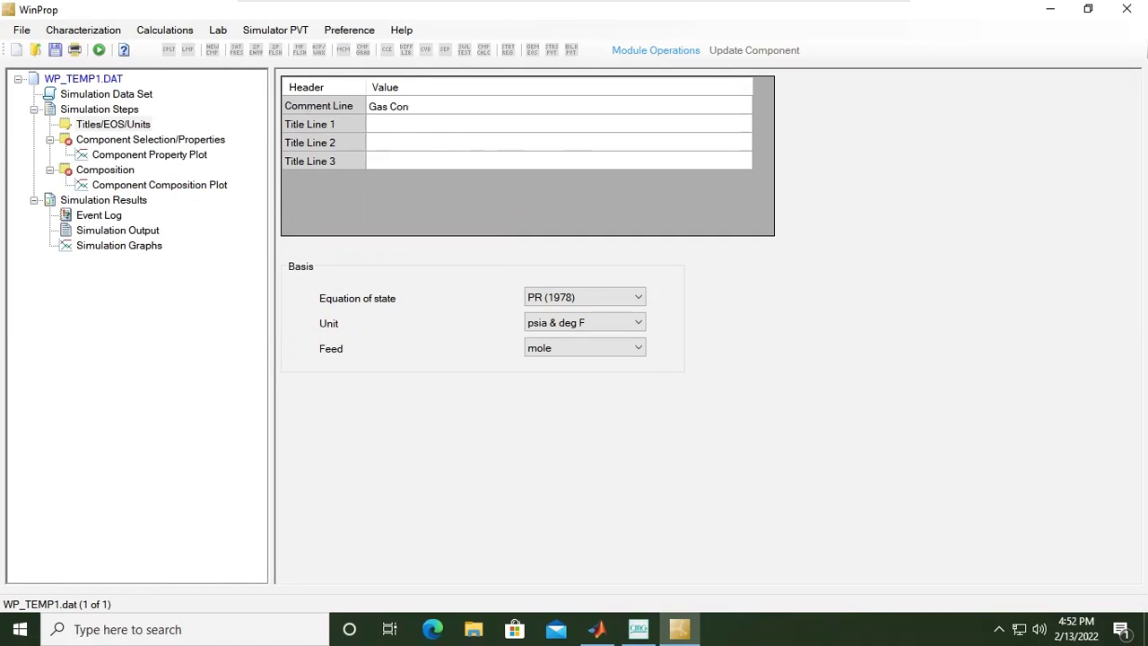
pyautogui.write('densate')
pyautogui.click(424, 132)
pyautogui.write('Gas Ca')
pyautogui.press('BackSpace')
pyautogui.write('ond')
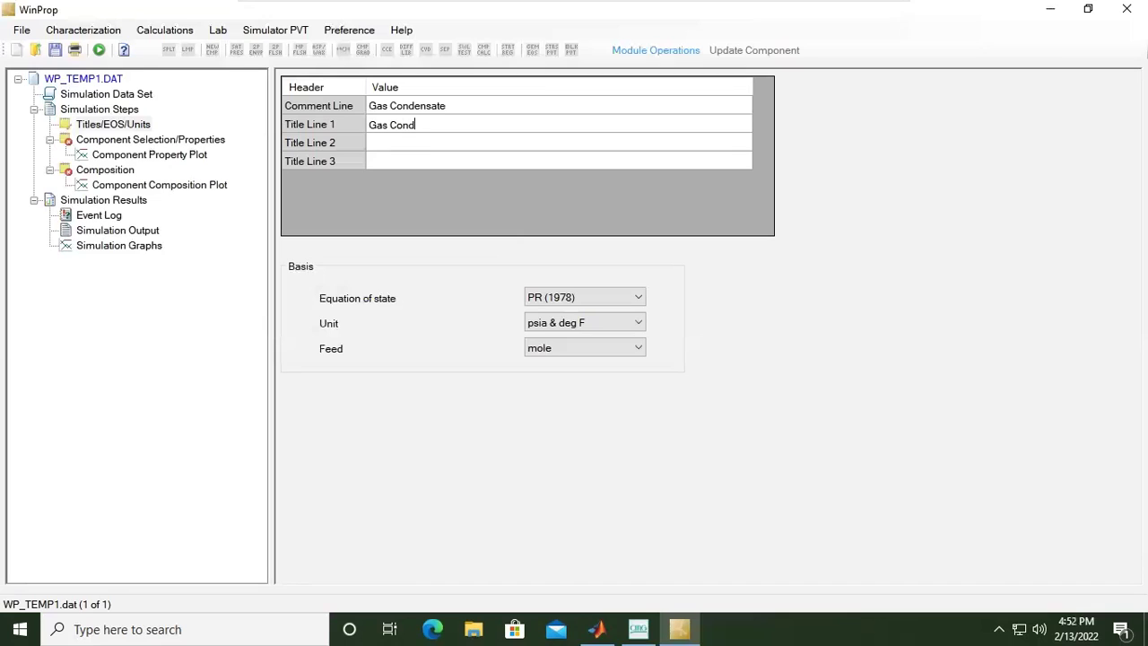
pyautogui.write('ansate')
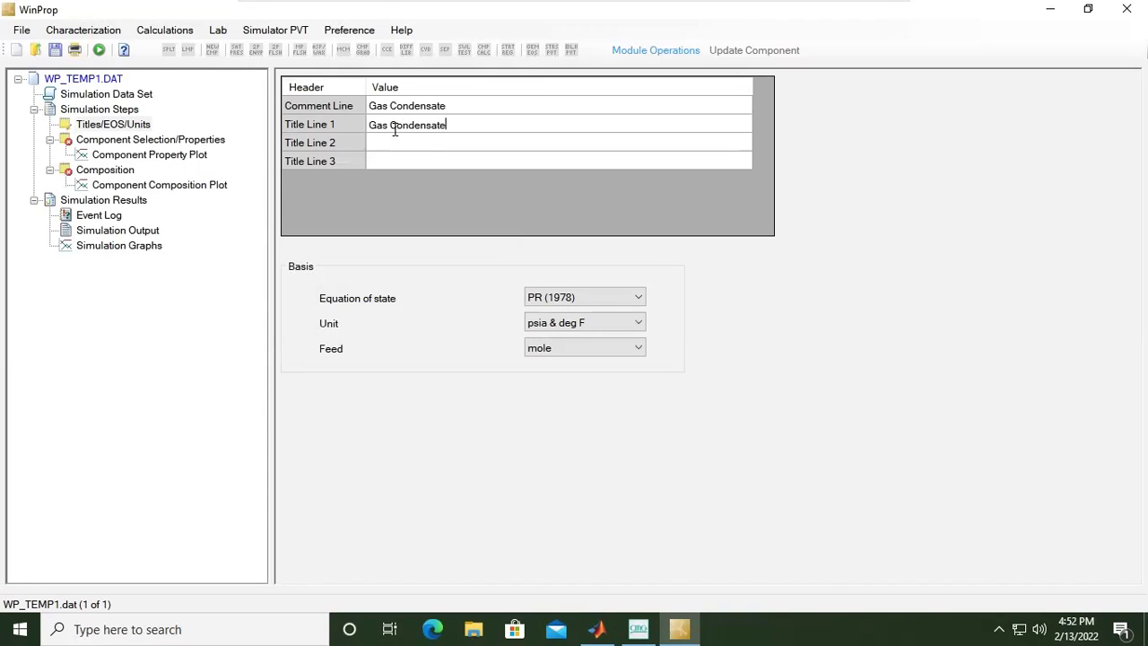
pyautogui.click(385, 147)
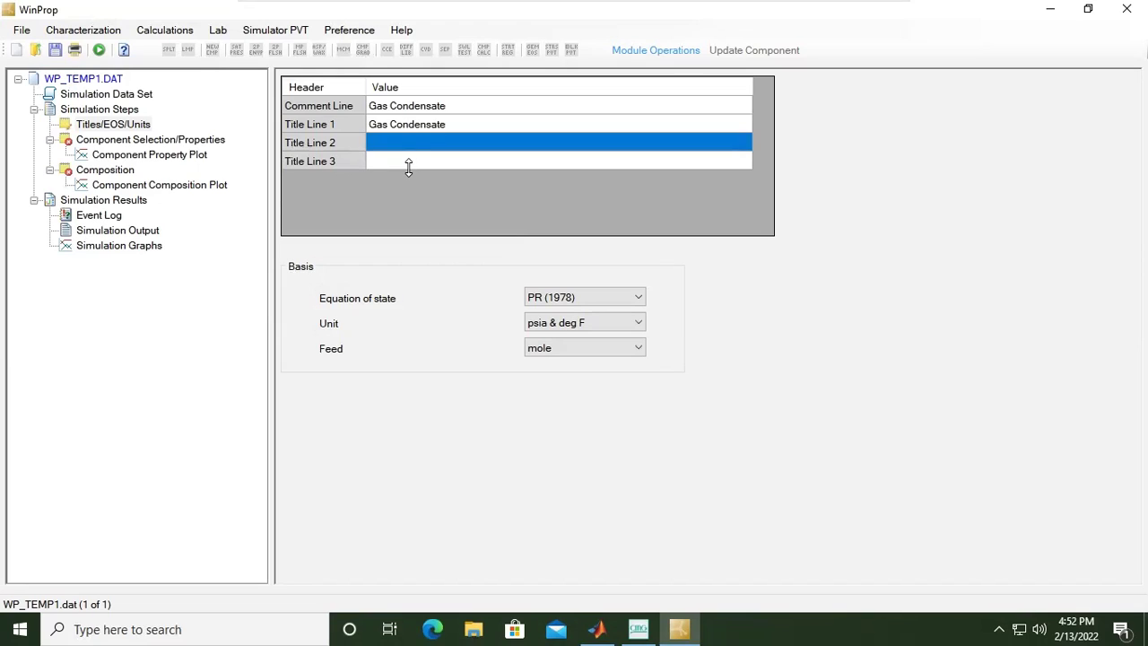
pyautogui.click(414, 167)
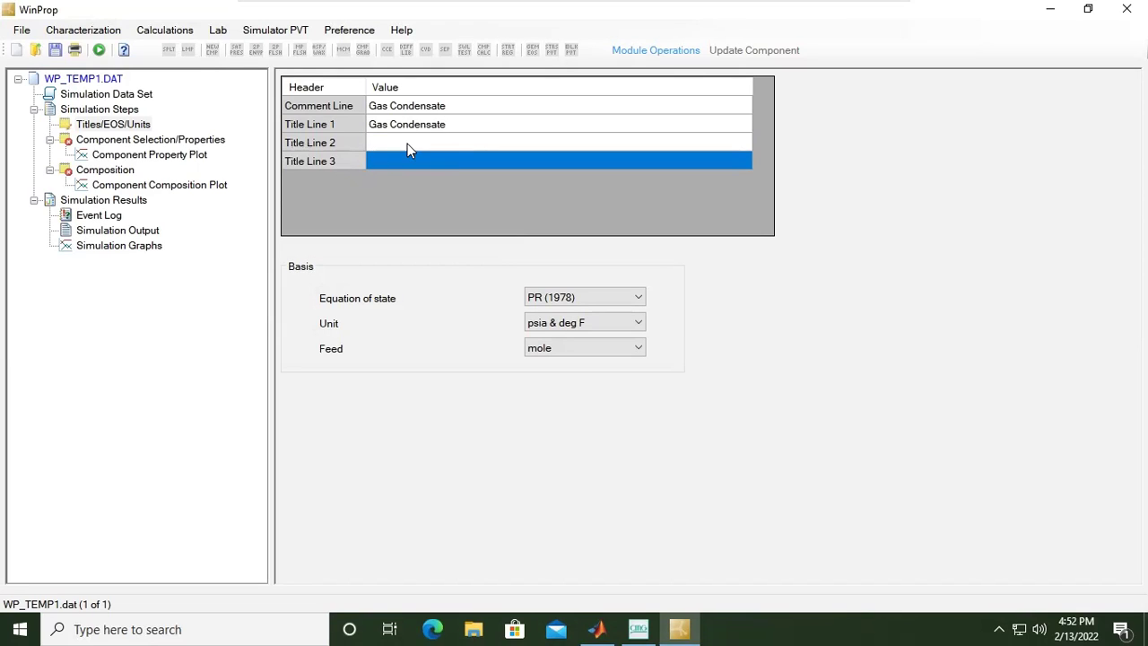
pyautogui.click(407, 143)
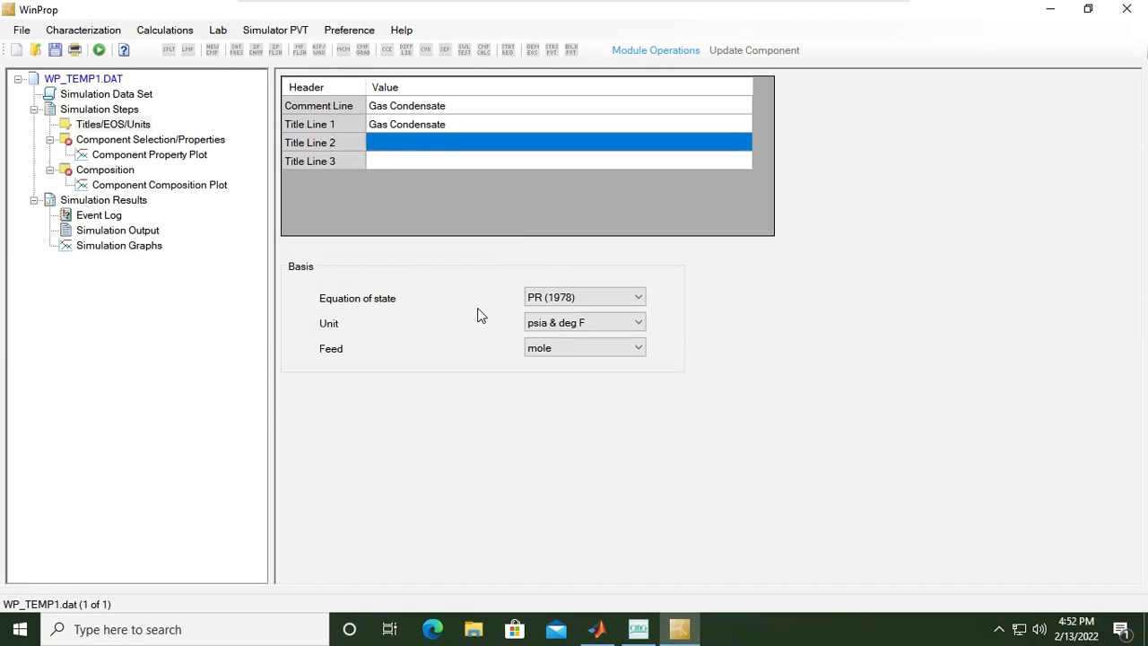
# Step: Keep the PR (1978) equation of state, psia & deg F units and mole feed basis
pyautogui.click(623, 299)
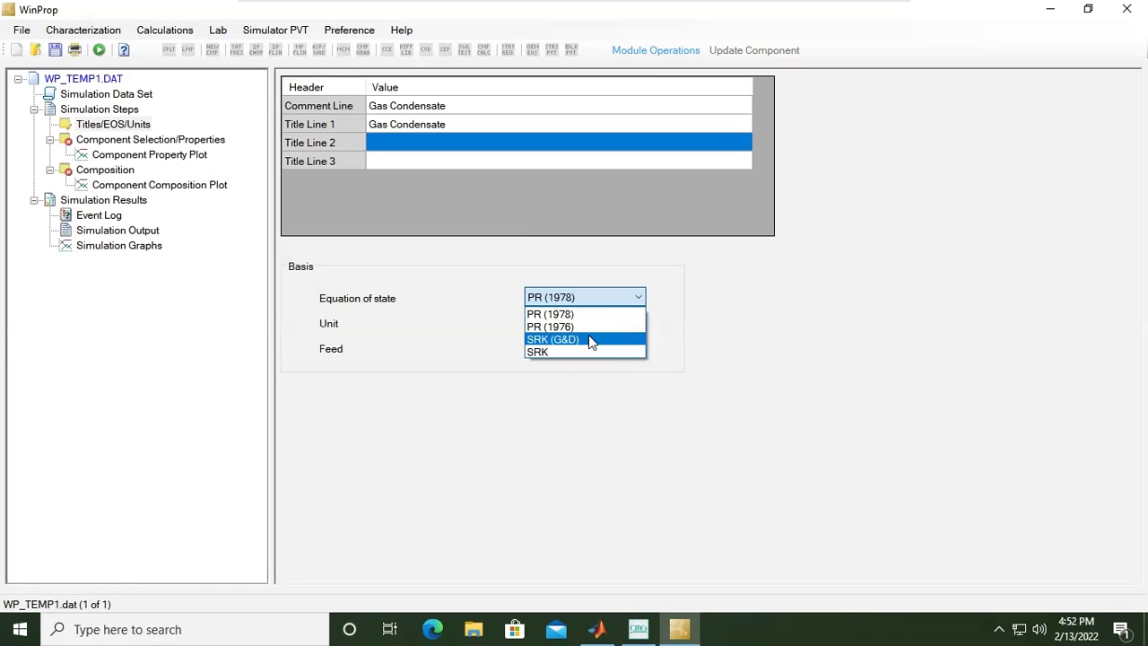
pyautogui.press('Escape')
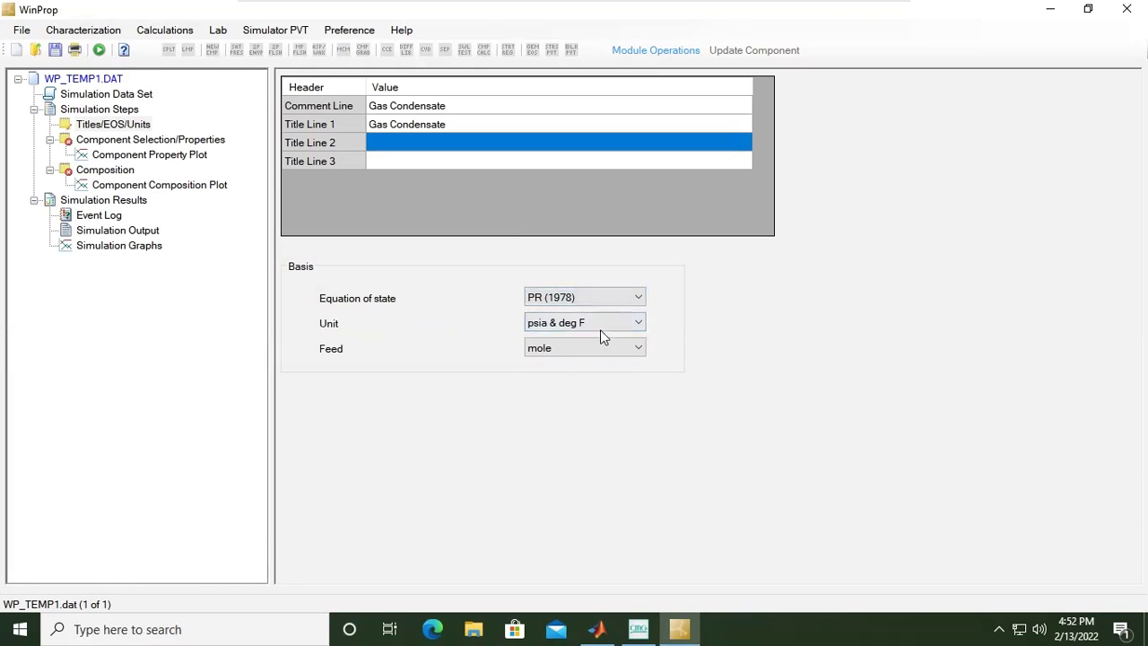
pyautogui.click(632, 323)
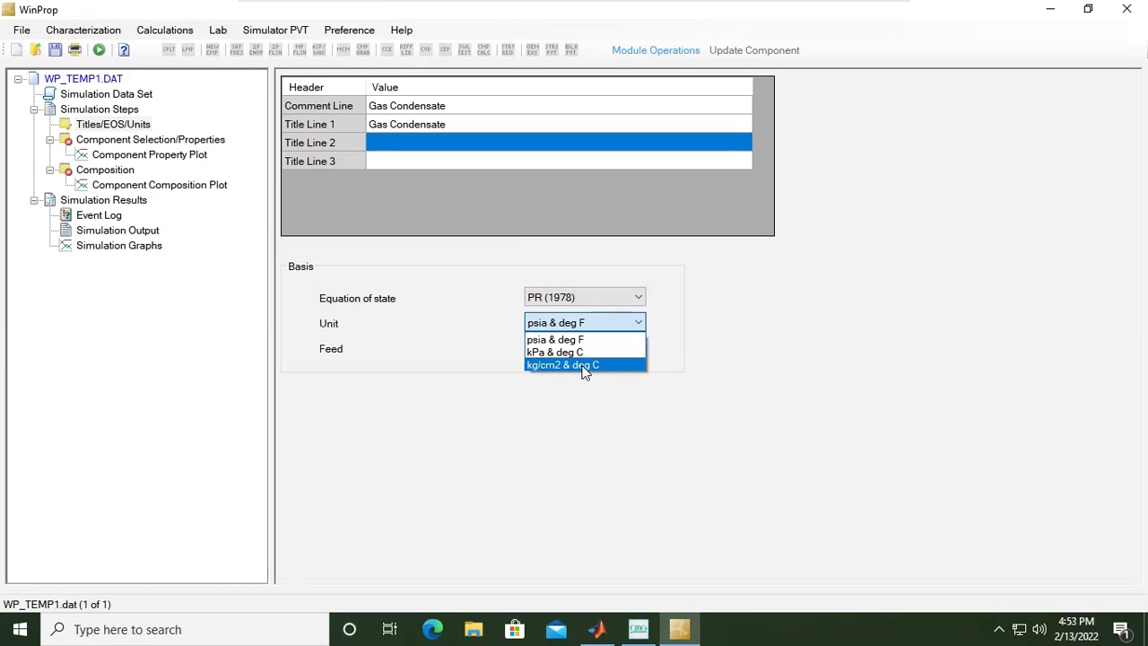
pyautogui.click(596, 341)
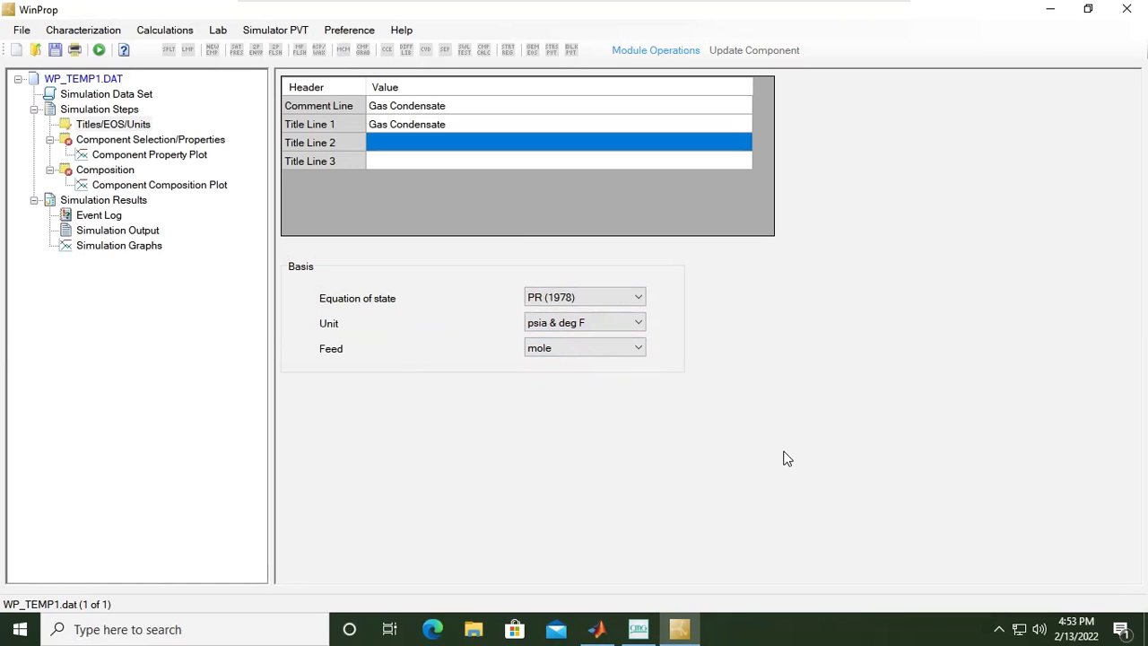
pyautogui.click(598, 353)
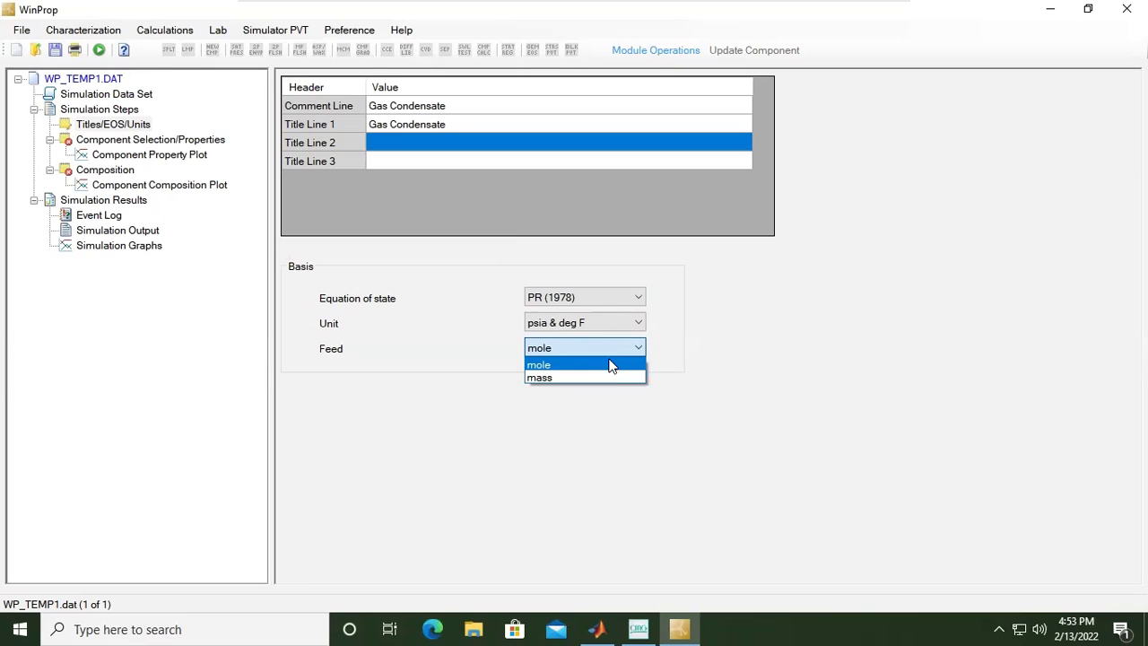
pyautogui.click(611, 365)
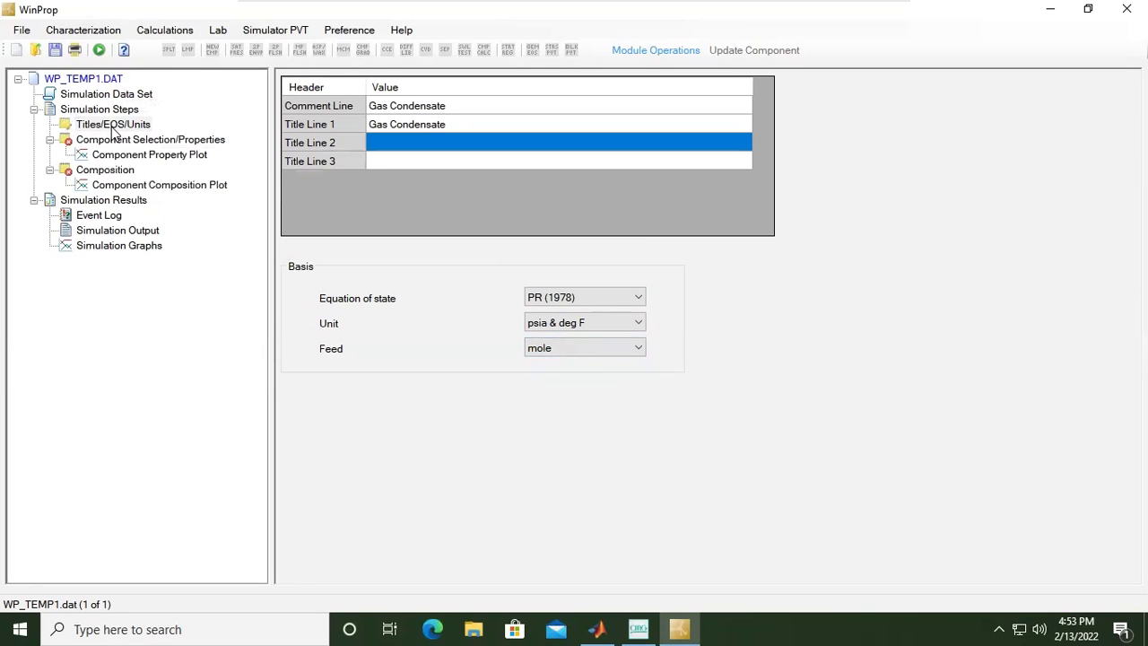
pyautogui.click(114, 132)
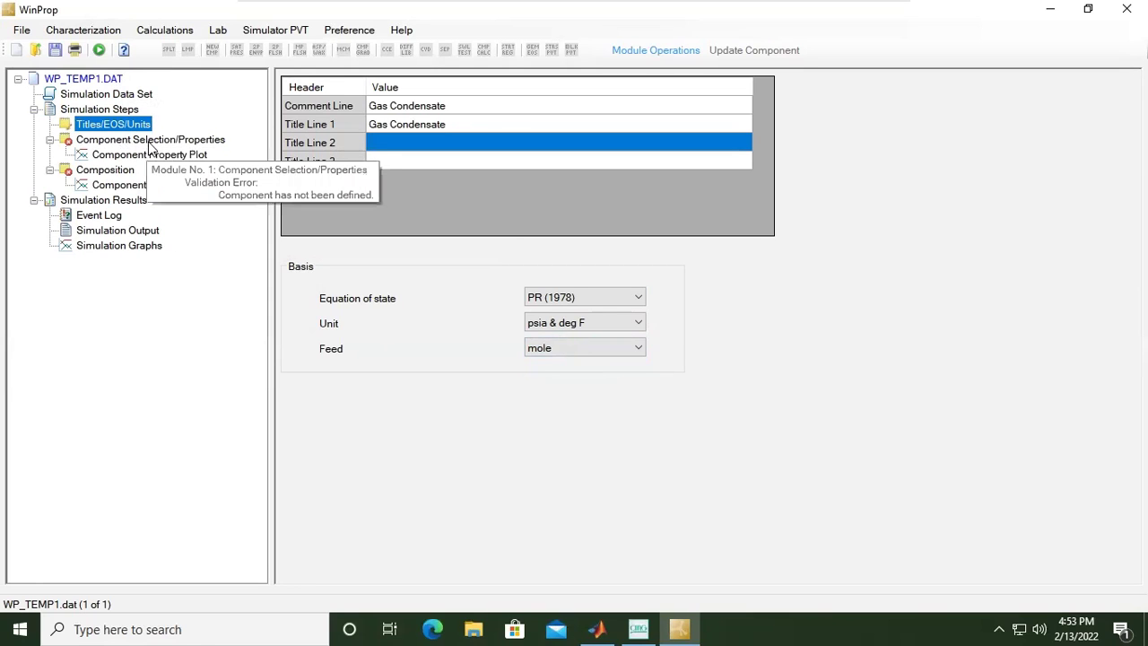
# Step: Show the Component Selection/Properties form with its empty component table
pyautogui.click(148, 140)
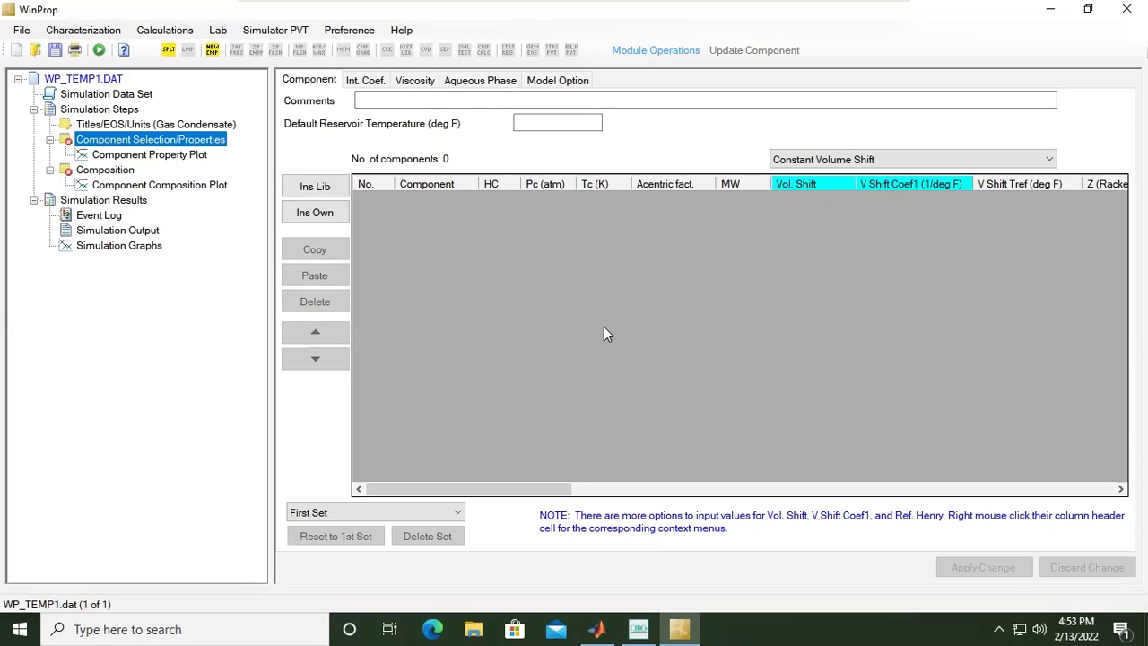
# Step: Open the Library Components list, move it aside, and pick N2 through NC4
pyautogui.click(319, 188)
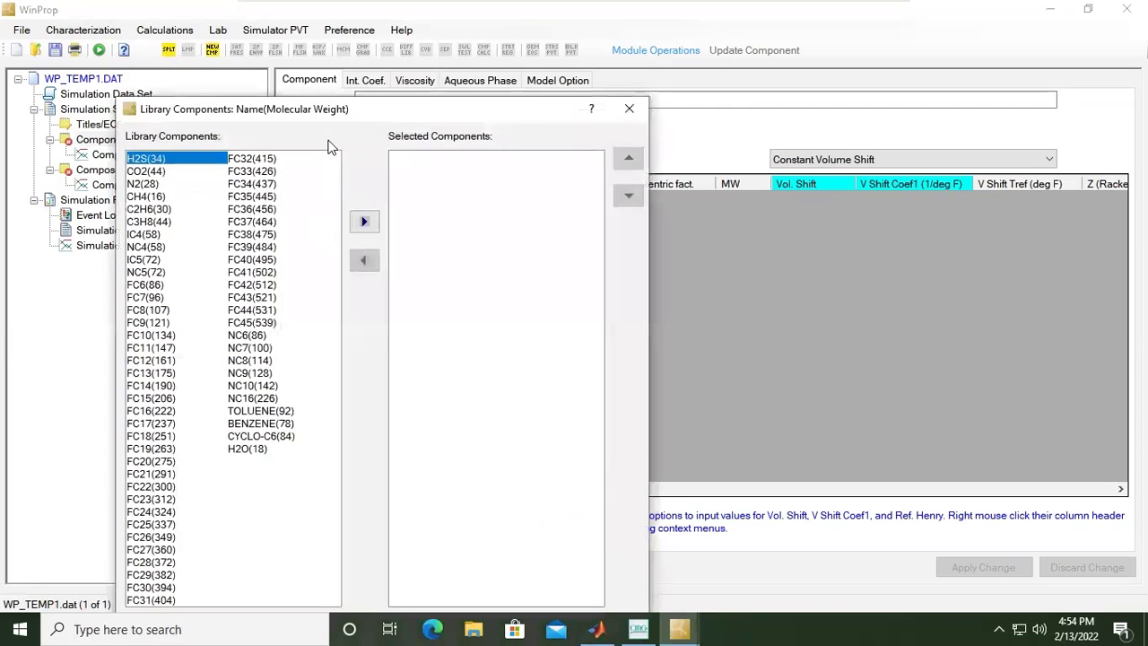
pyautogui.moveTo(323, 110)
pyautogui.mouseDown()
pyautogui.moveTo(503, 84)
pyautogui.moveTo(708, 103)
pyautogui.mouseUp()
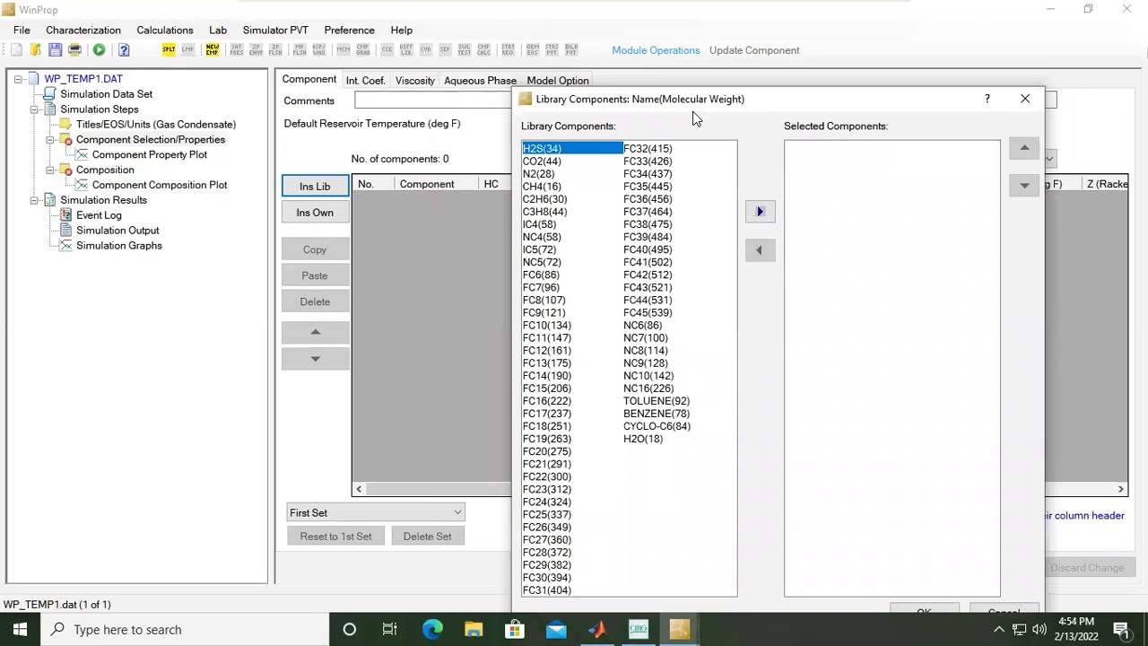
pyautogui.moveTo(605, 113); pyautogui.dragTo(440, 70)
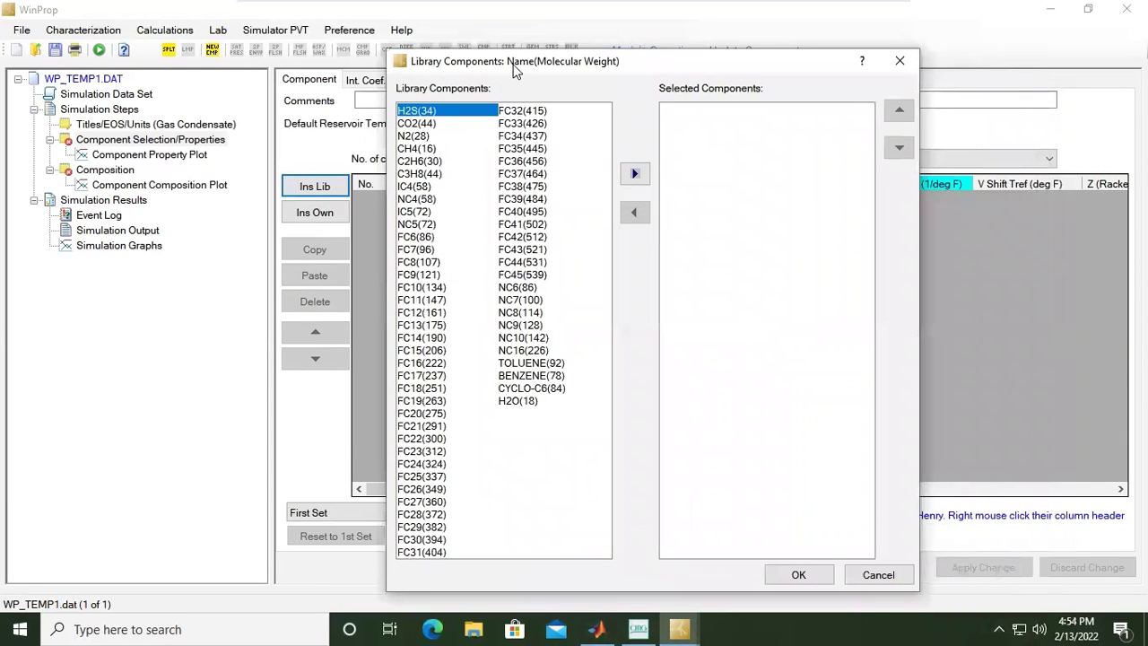
pyautogui.click(430, 137)
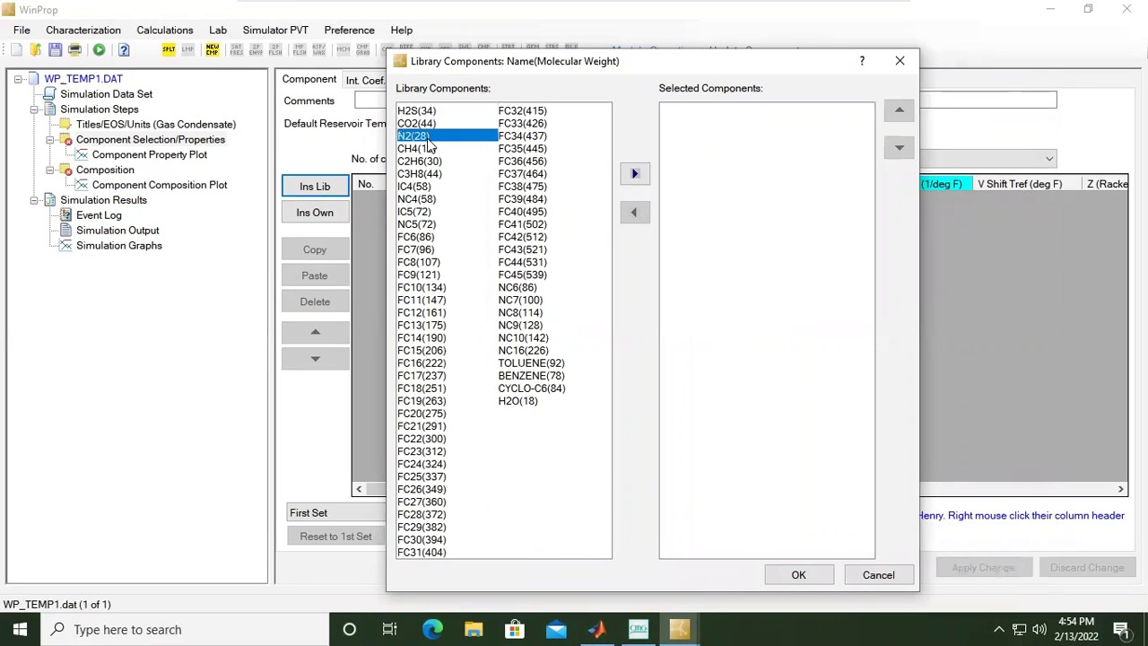
pyautogui.click(434, 149)
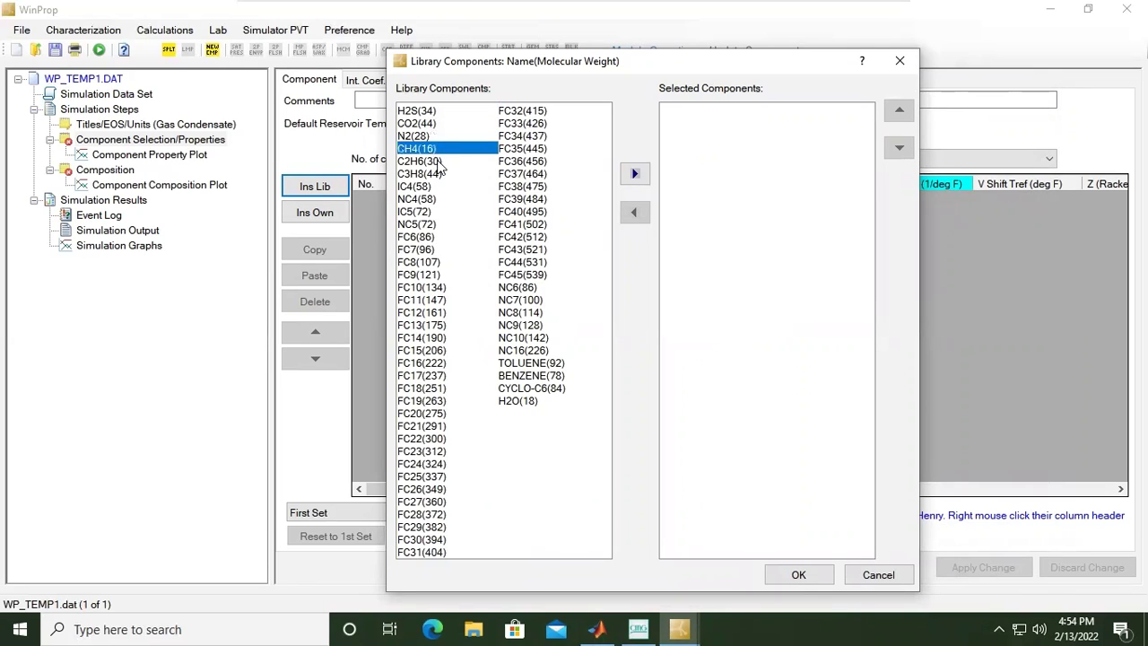
pyautogui.click(437, 163)
pyautogui.click(456, 173)
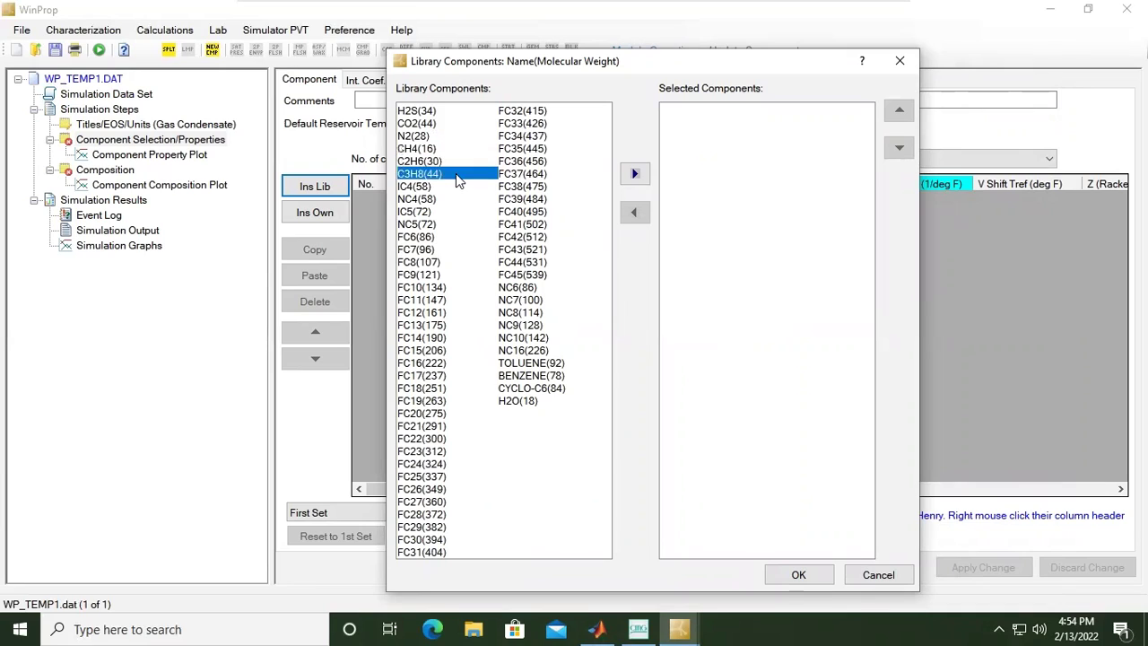
pyautogui.click(439, 188)
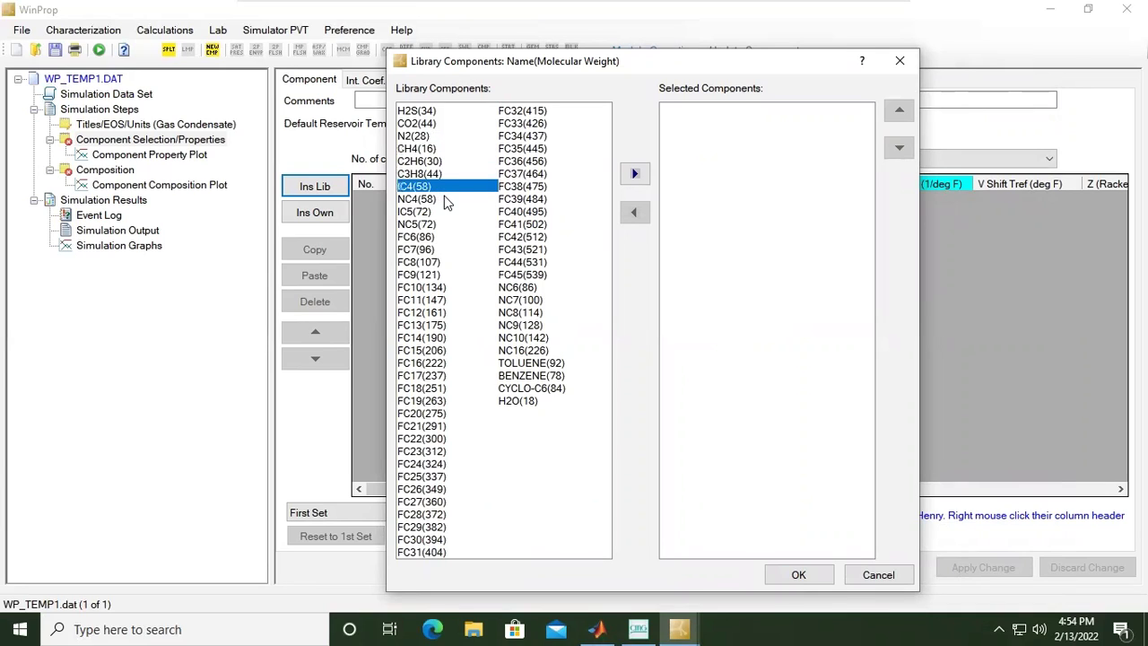
pyautogui.click(446, 201)
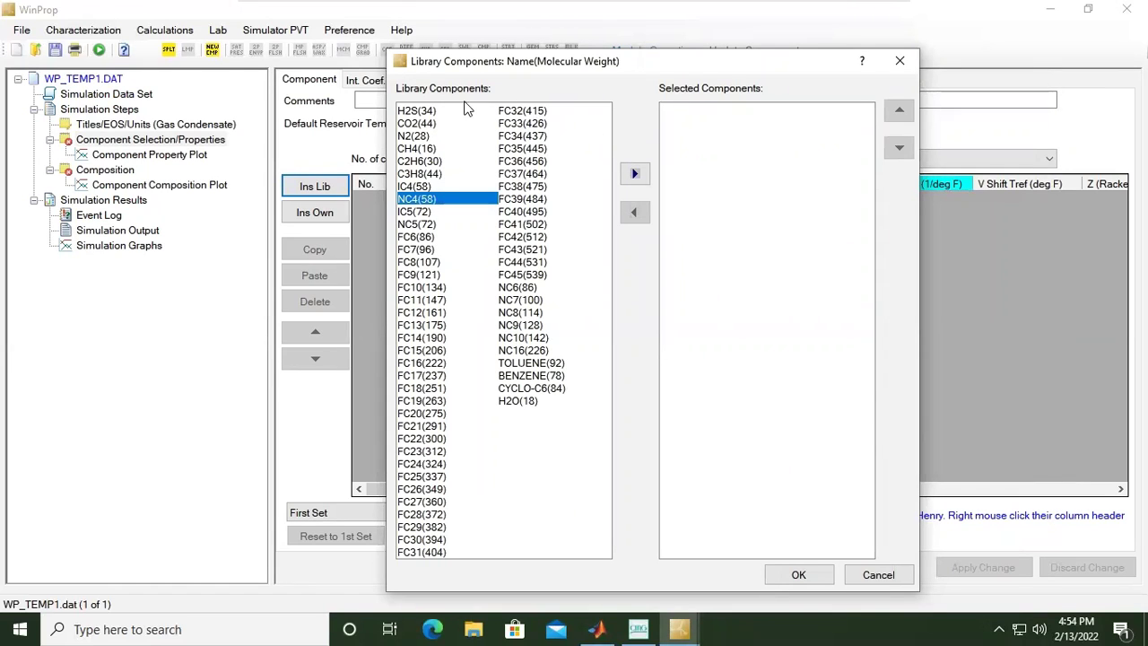
# Step: Select CO2, N2, CH4, C2H6, C3H8, IC4, NC4, IC5, NC5 and FC6 in the library
pyautogui.click(418, 125)
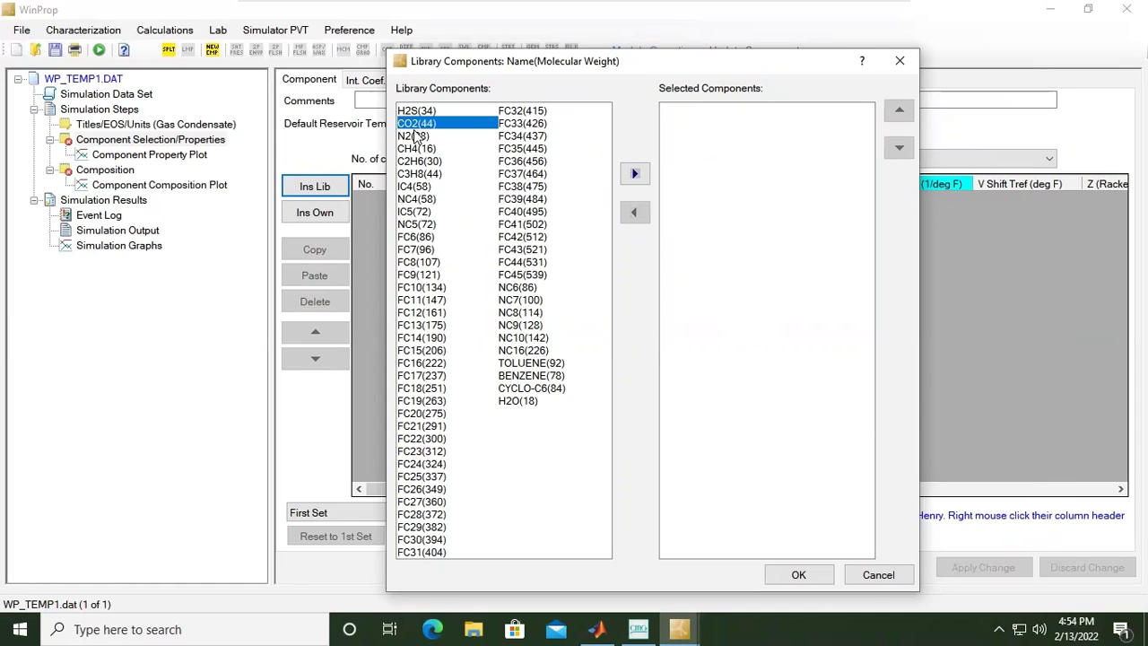
pyautogui.keyDown('ctrl'); pyautogui.click(416, 137); pyautogui.keyUp('ctrl')
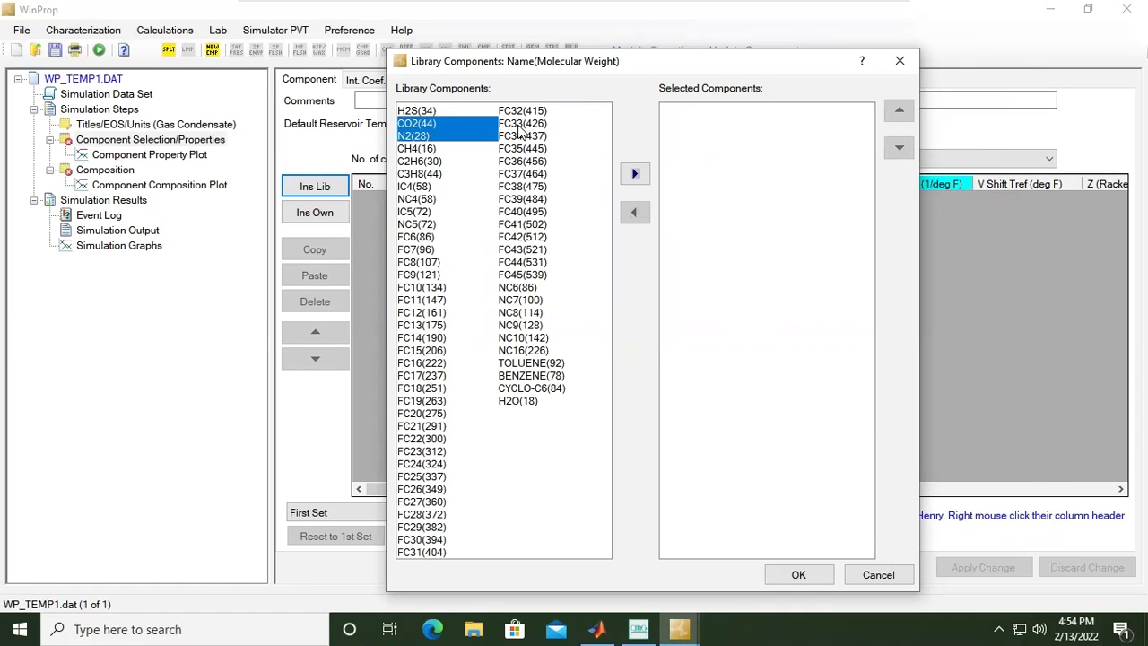
pyautogui.keyDown('ctrl'); pyautogui.click(423, 149); pyautogui.keyUp('ctrl')
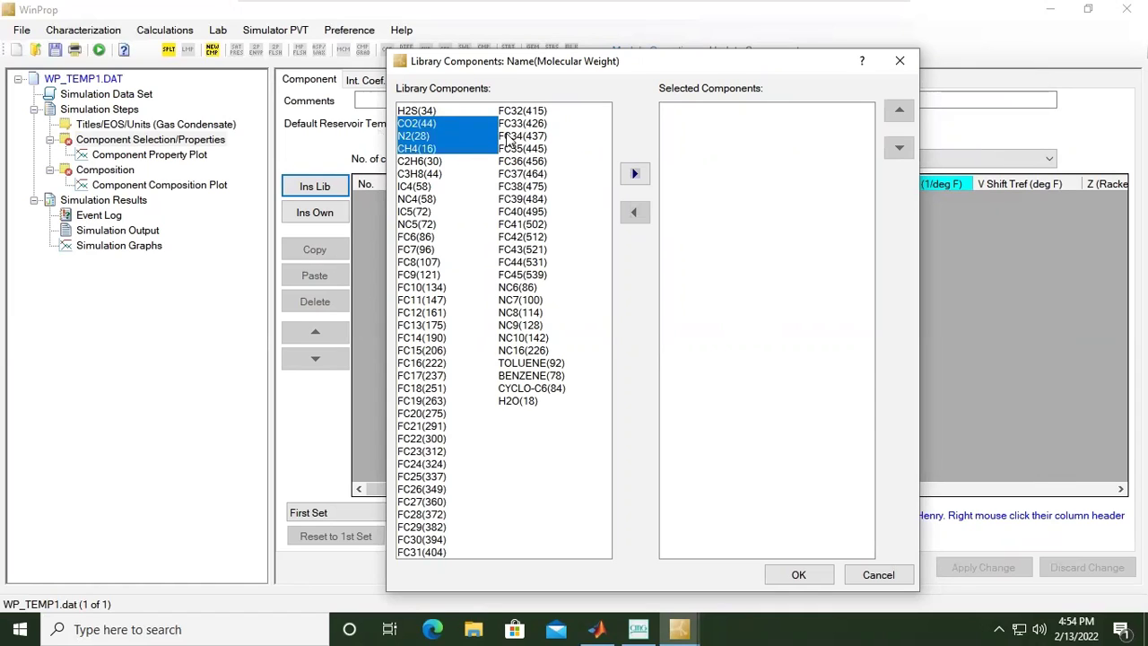
pyautogui.keyDown('ctrl'); pyautogui.click(456, 163); pyautogui.keyUp('ctrl')
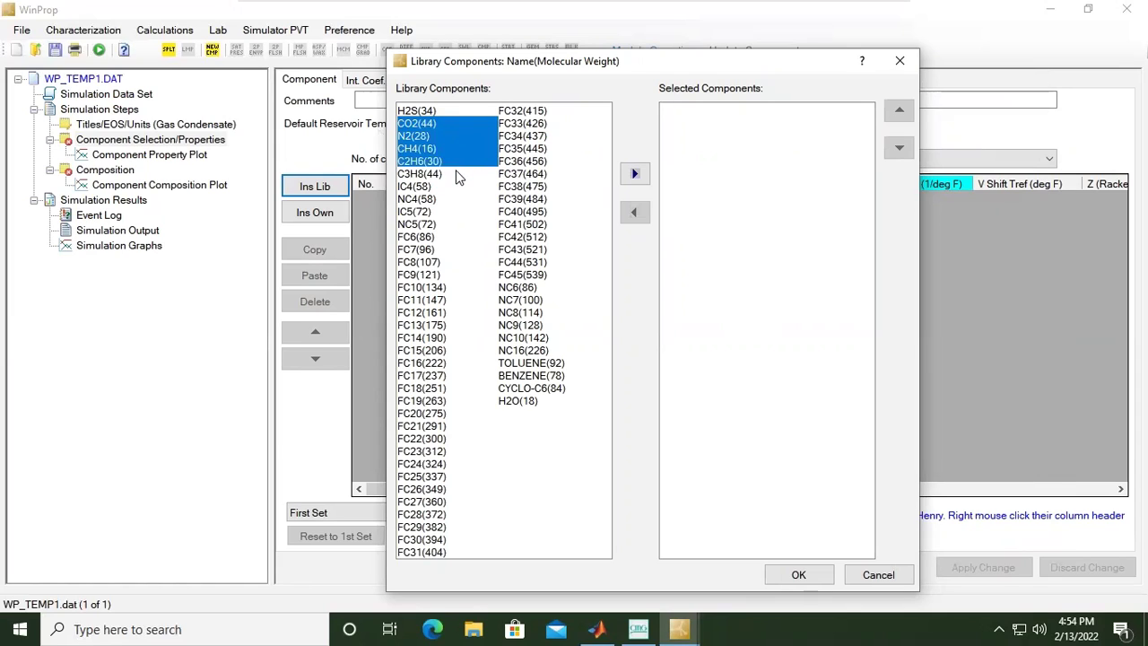
pyautogui.keyDown('ctrl'); pyautogui.click(456, 174); pyautogui.keyUp('ctrl')
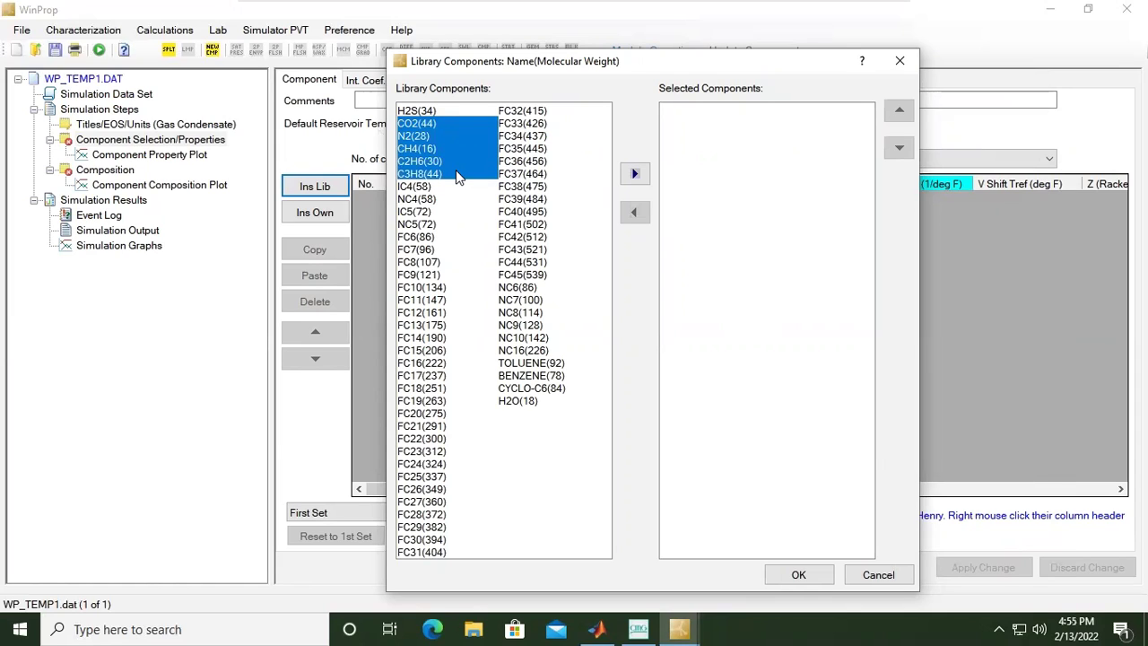
pyautogui.keyDown('ctrl'); pyautogui.click(415, 190); pyautogui.keyUp('ctrl')
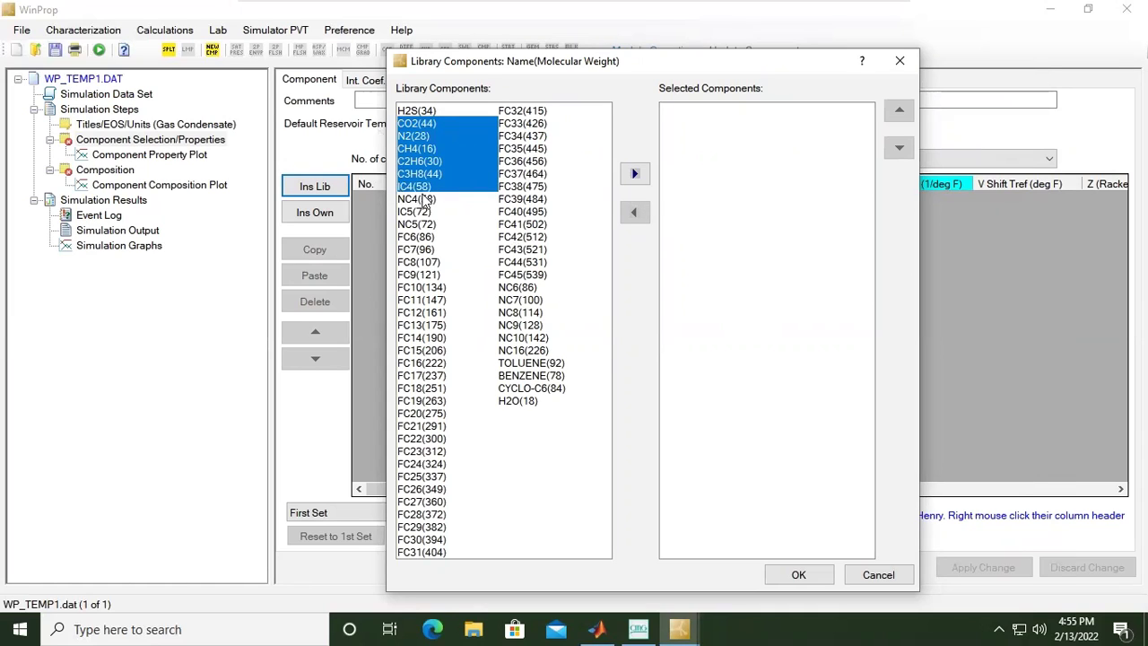
pyautogui.keyDown('ctrl'); pyautogui.click(425, 199); pyautogui.keyUp('ctrl')
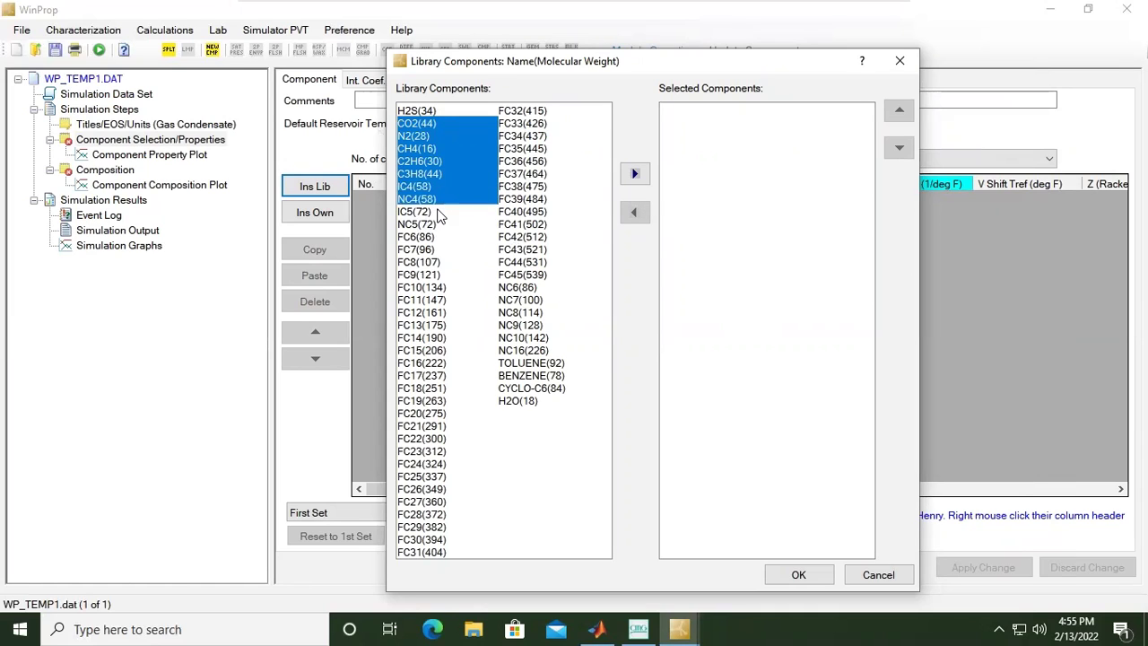
pyautogui.keyDown('ctrl'); pyautogui.click(440, 213); pyautogui.keyUp('ctrl')
pyautogui.keyDown('ctrl'); pyautogui.click(434, 225); pyautogui.keyUp('ctrl')
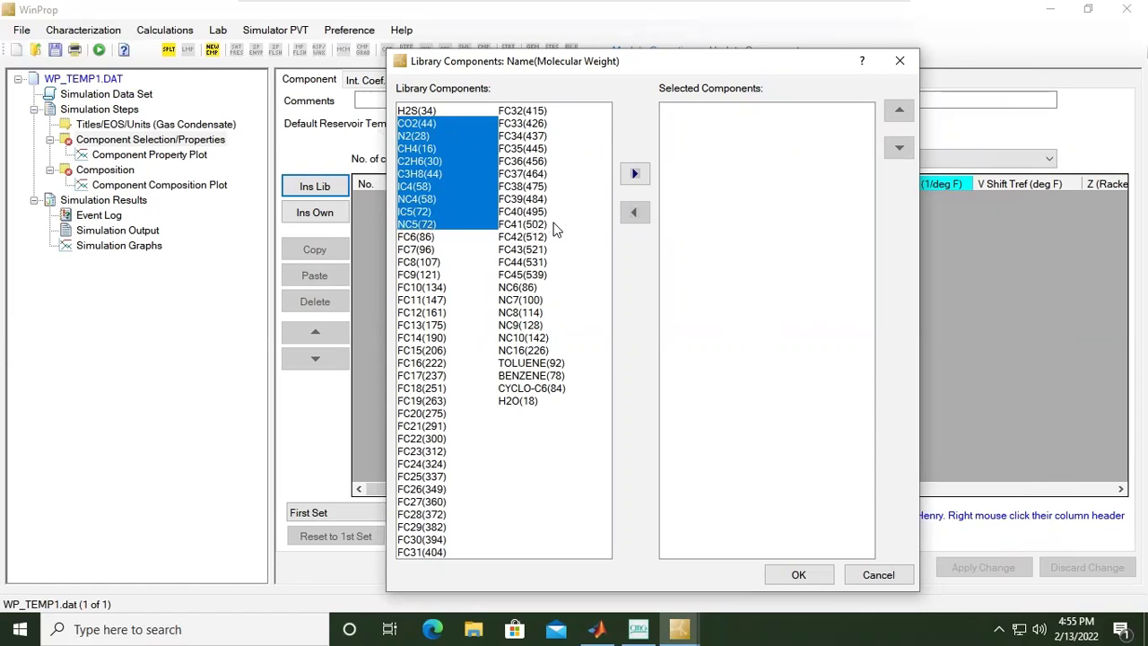
pyautogui.keyDown('ctrl'); pyautogui.click(439, 238); pyautogui.keyUp('ctrl')
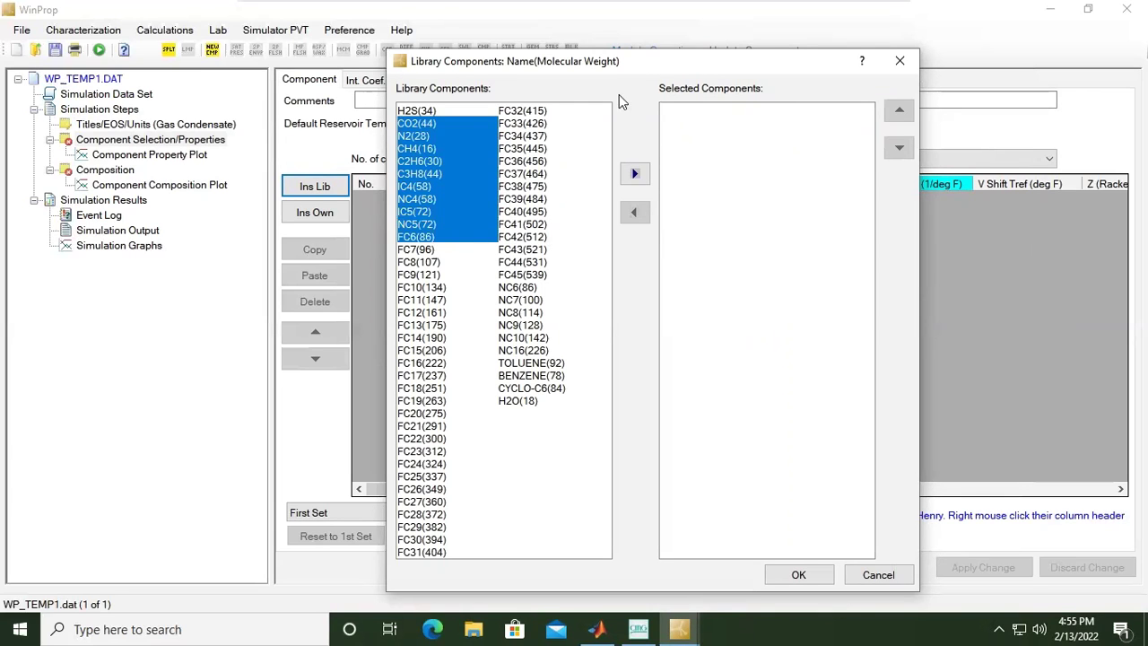
# Step: Transfer the ten chosen components, CO2 through FC6, into the component table
pyautogui.moveTo(623, 70)
pyautogui.mouseDown()
pyautogui.moveTo(550, 47)
pyautogui.moveTo(548, 72)
pyautogui.mouseUp()
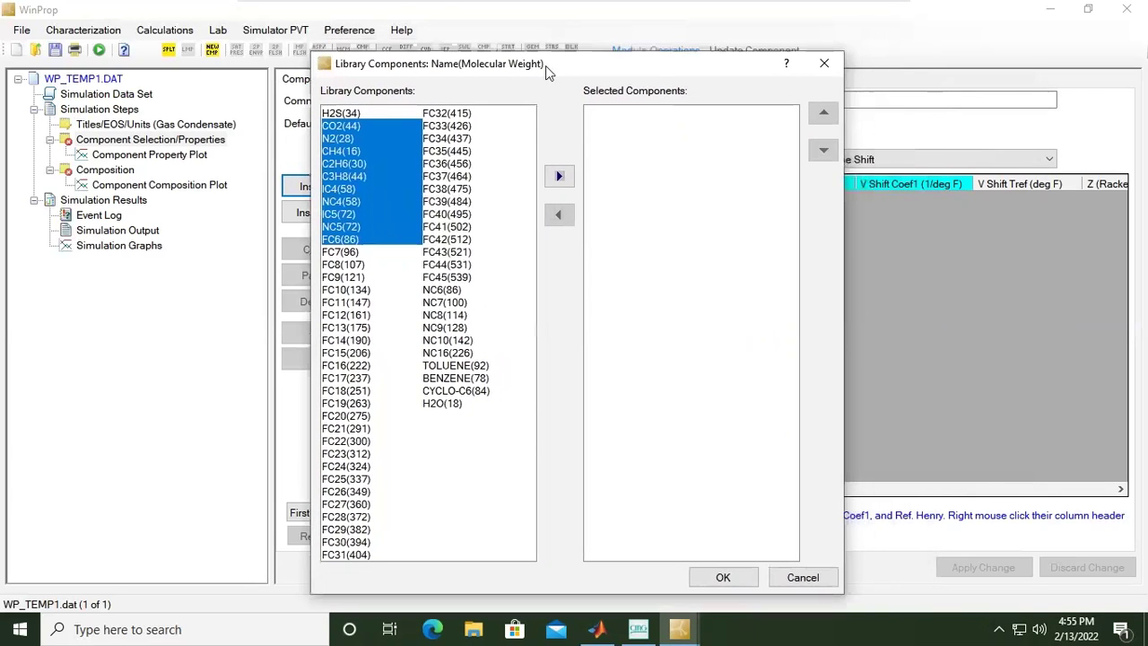
pyautogui.click(560, 176)
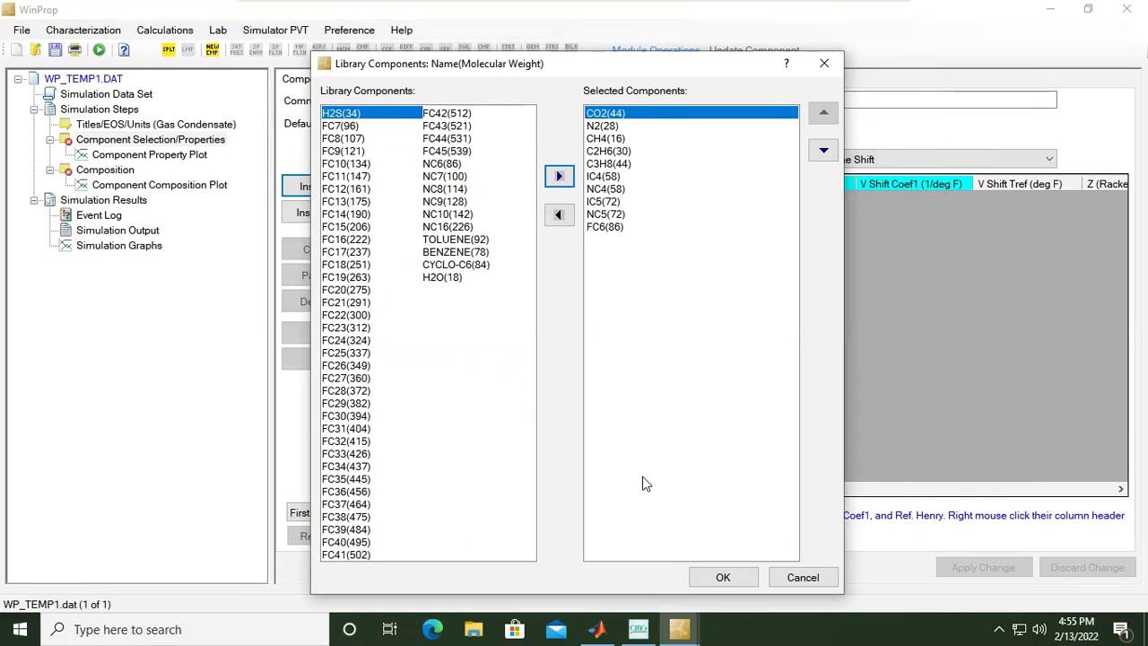
pyautogui.click(725, 578)
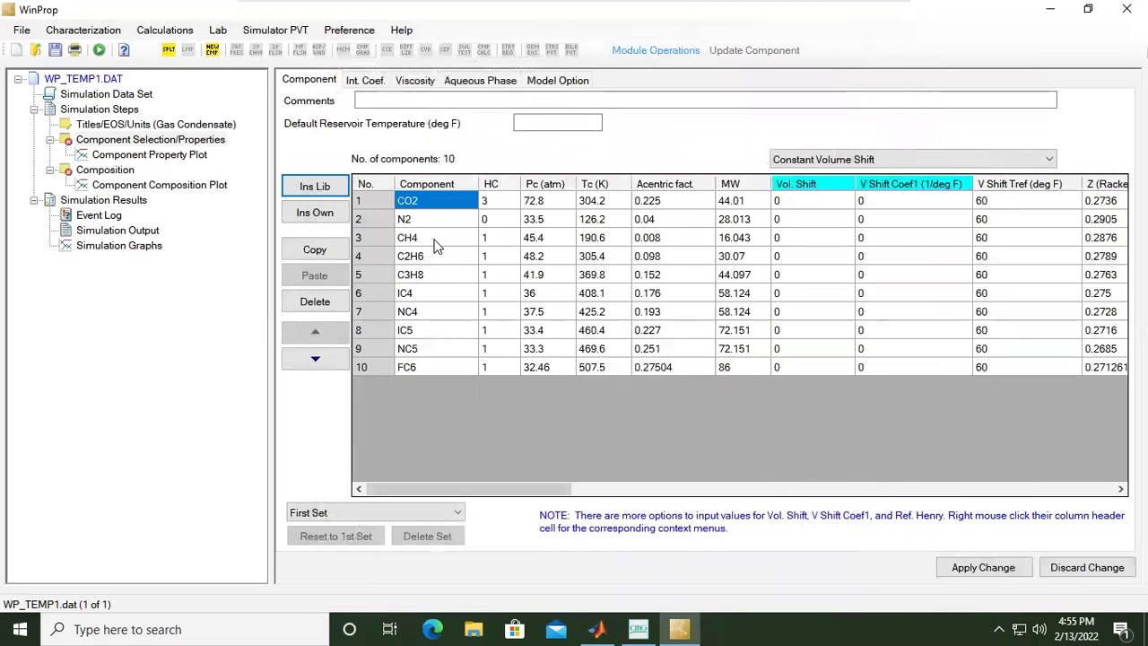